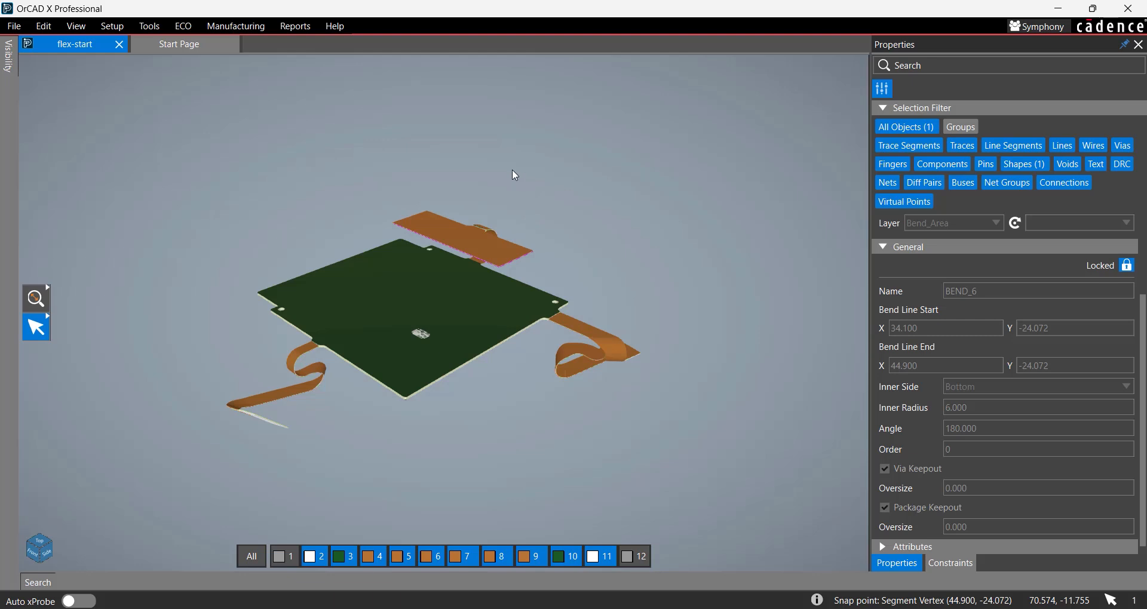
# Step: Preview the combined bending of all flex bends in the 3D view
pyautogui.click(9, 60)
pyautogui.moveTo(187, 533)
pyautogui.mouseDown()
pyautogui.moveTo(92, 529)
pyautogui.moveTo(201, 544)
pyautogui.mouseUp()
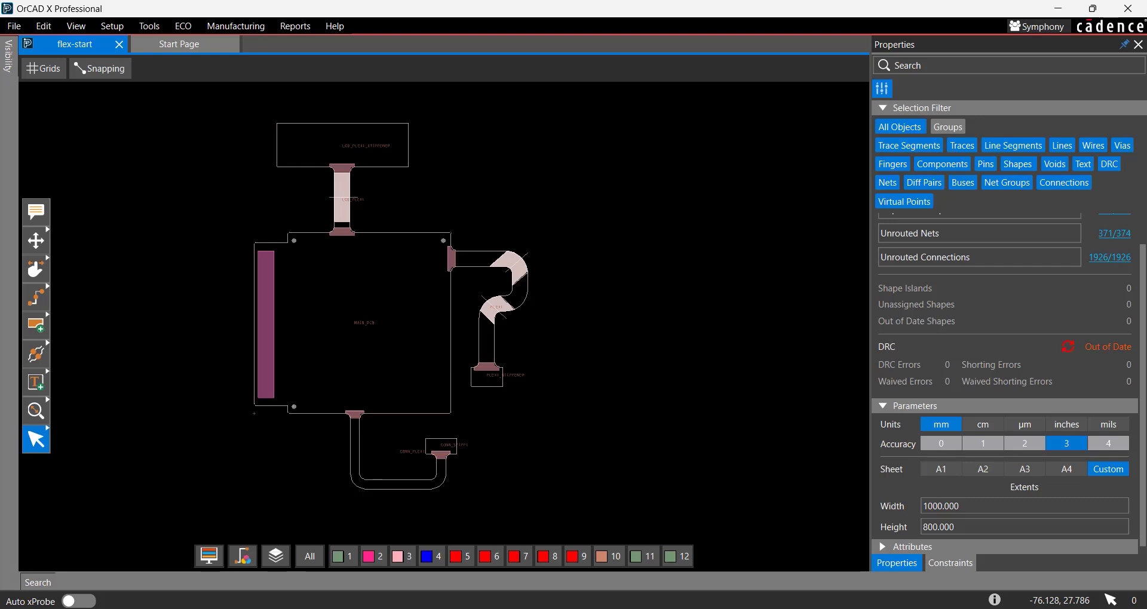
# Step: Create a diagonal bend line across the lower-left corner of the bottom flex, from (34.400, -54.550) to the arc center (45.050, -43.700)
pyautogui.click(111, 27)
pyautogui.moveTo(143, 77)
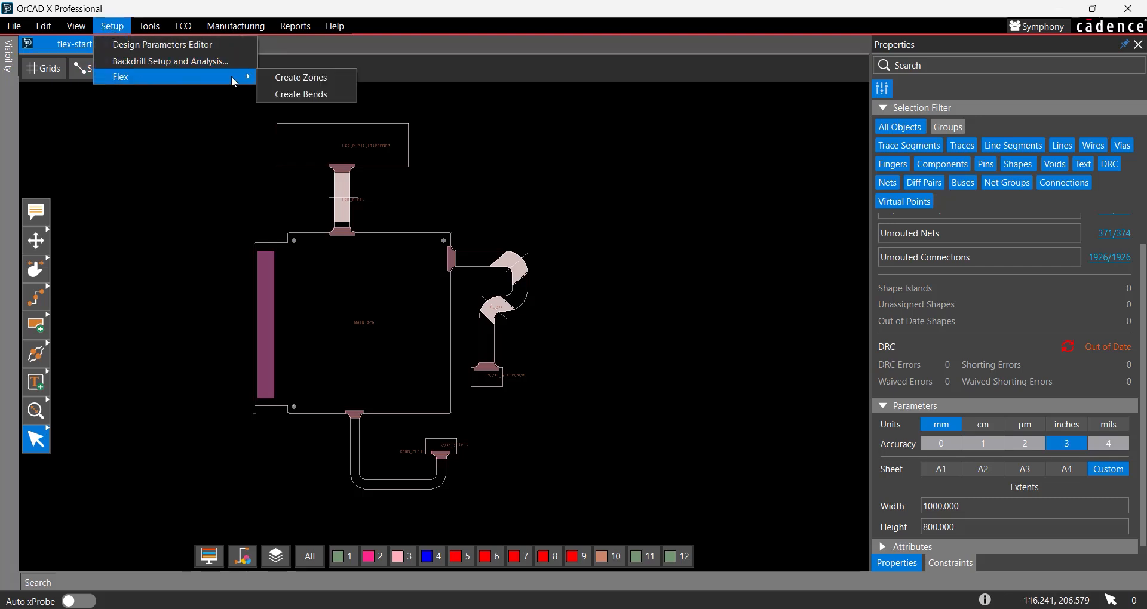
pyautogui.click(286, 96)
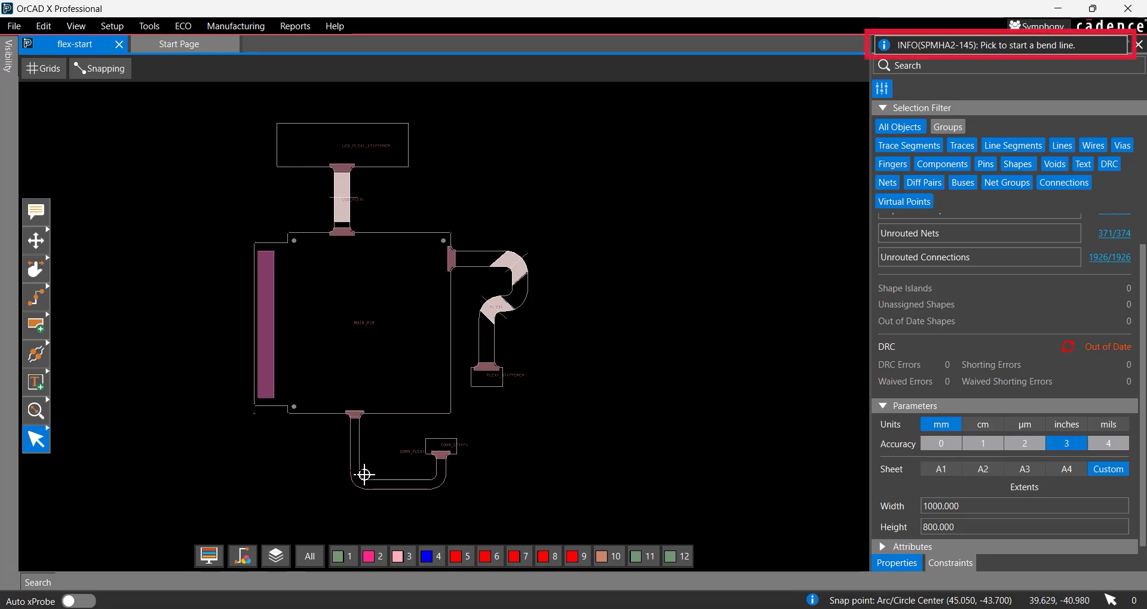
pyautogui.scroll(2, 364, 472)
pyautogui.press('Down')
pyautogui.press('Down')
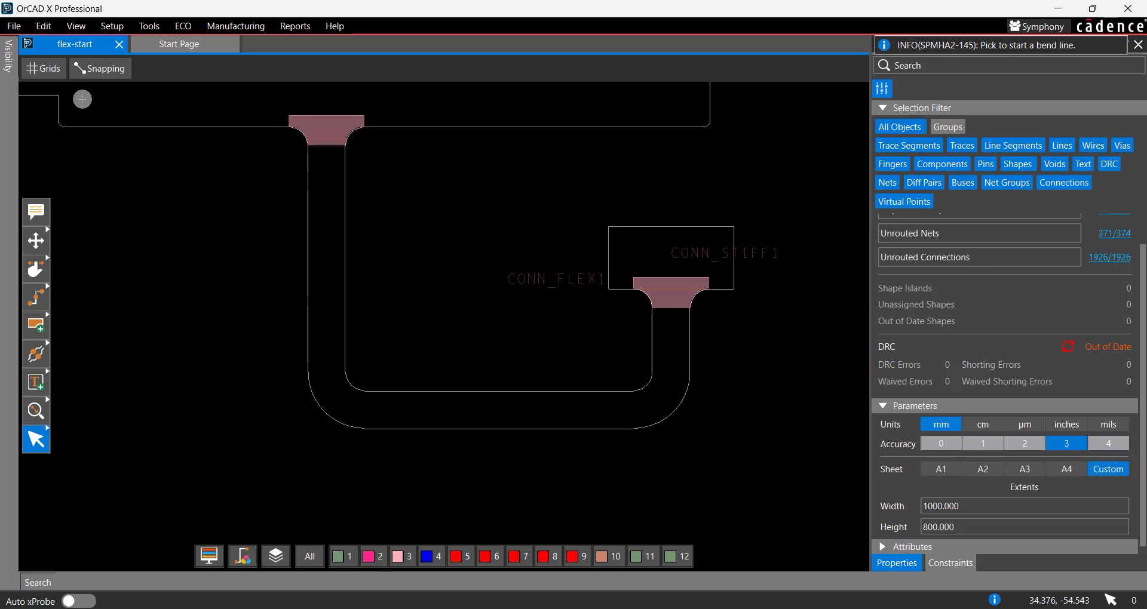
pyautogui.click(297, 441)
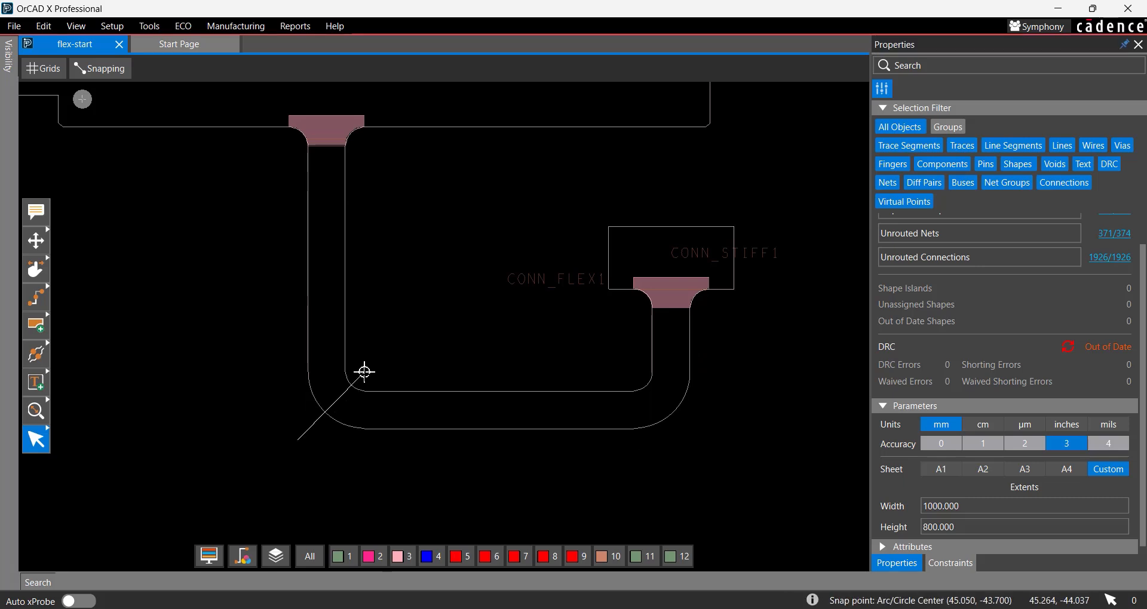
pyautogui.click(364, 371)
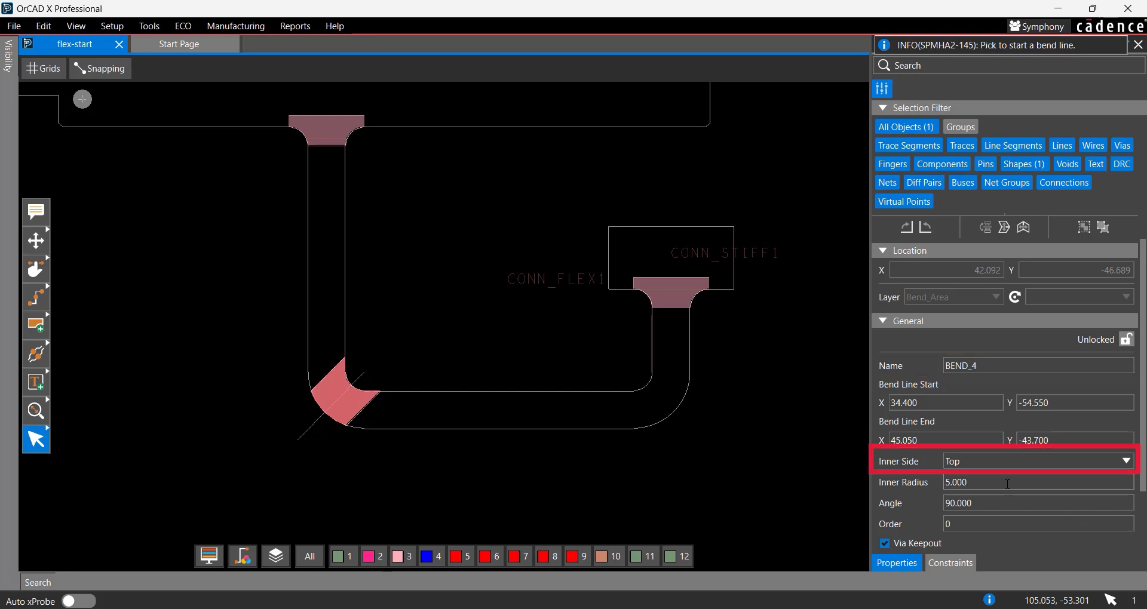
# Step: Set the lower-left corner bend's angle to 200 and lock the bend
pyautogui.moveTo(1012, 504); pyautogui.dragTo(943, 503)
pyautogui.write('200')
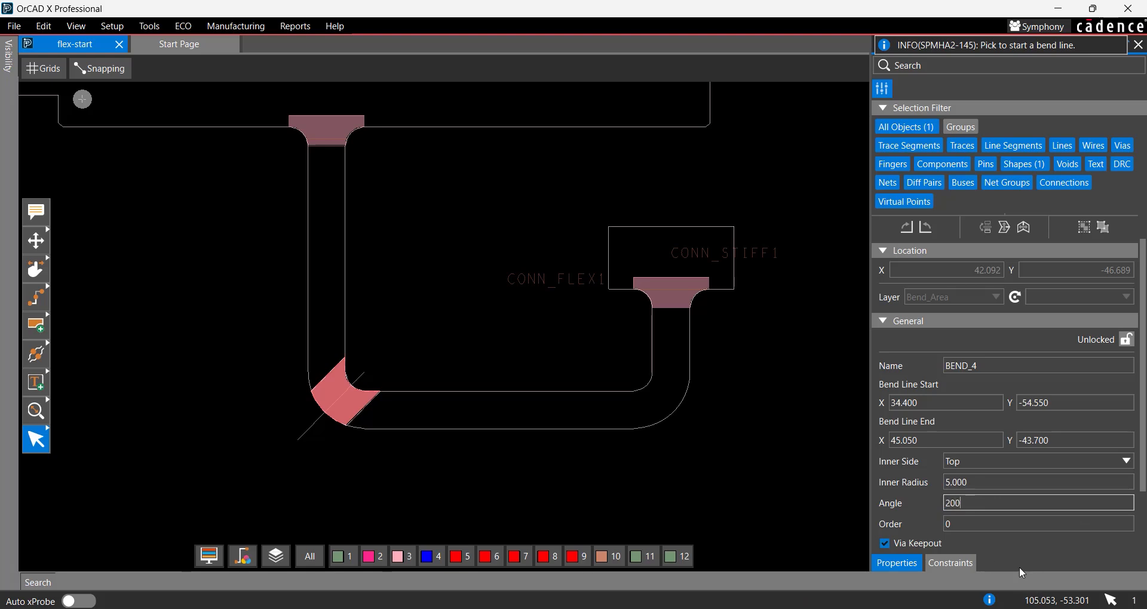
pyautogui.press('Return')
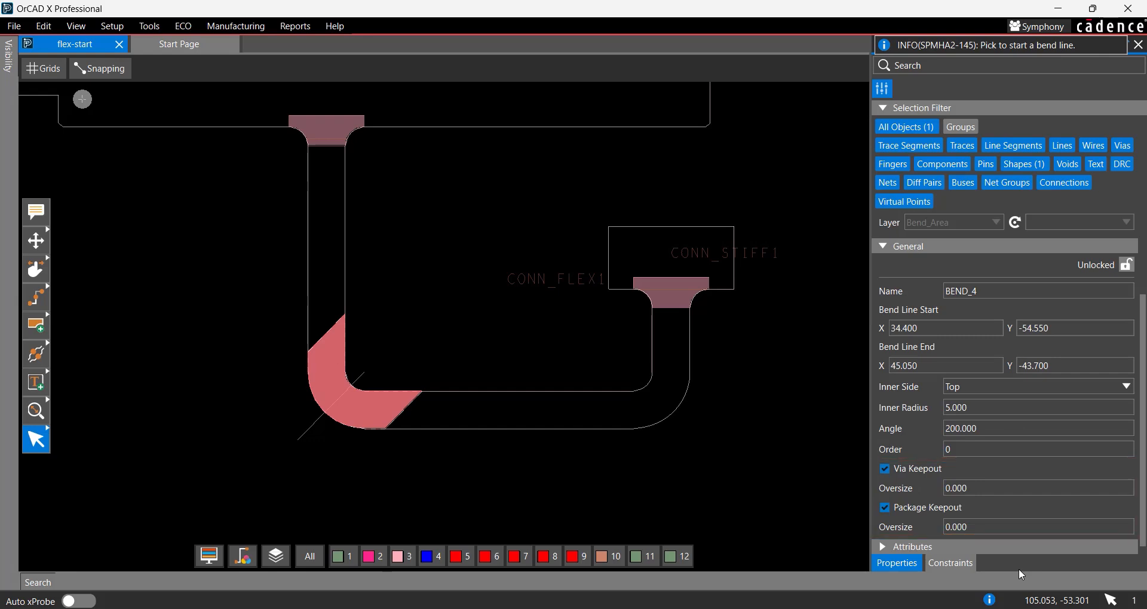
pyautogui.click(1127, 265)
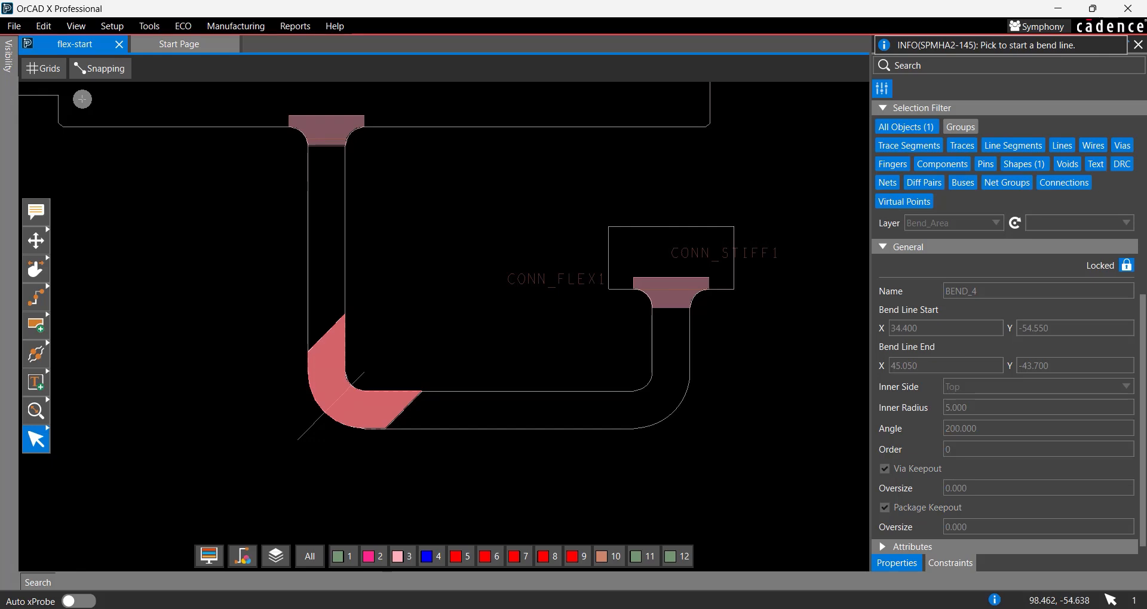
# Step: Add a bend line across the flex's lower-right corner between (96.650, -53.800) and (88.150, -43.700), with an inner radius of 20 mm
pyautogui.click(635, 373)
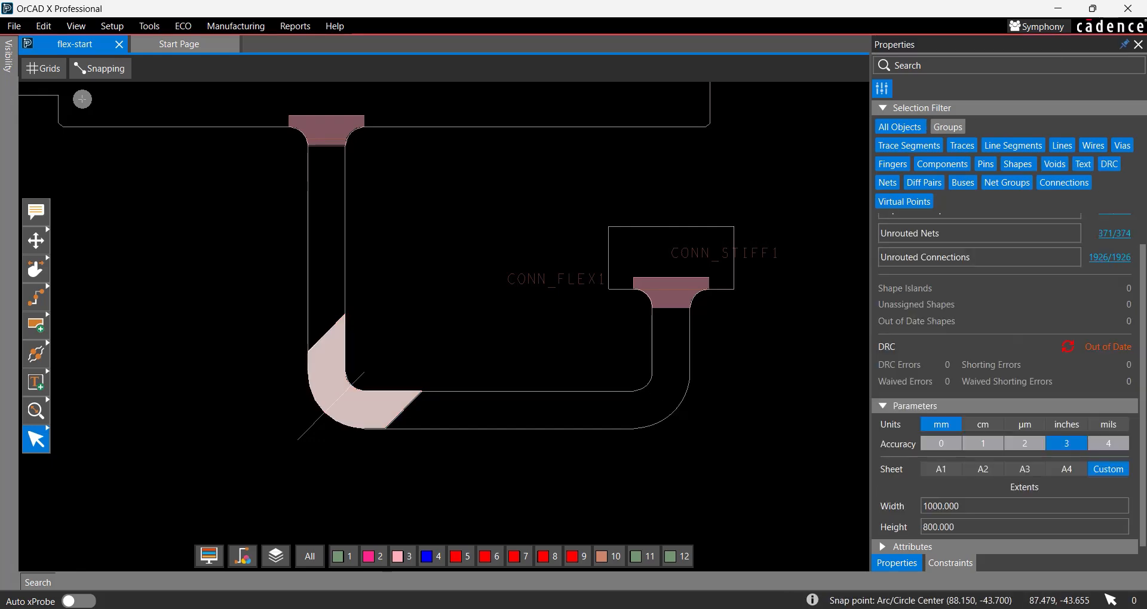
pyautogui.click(636, 372)
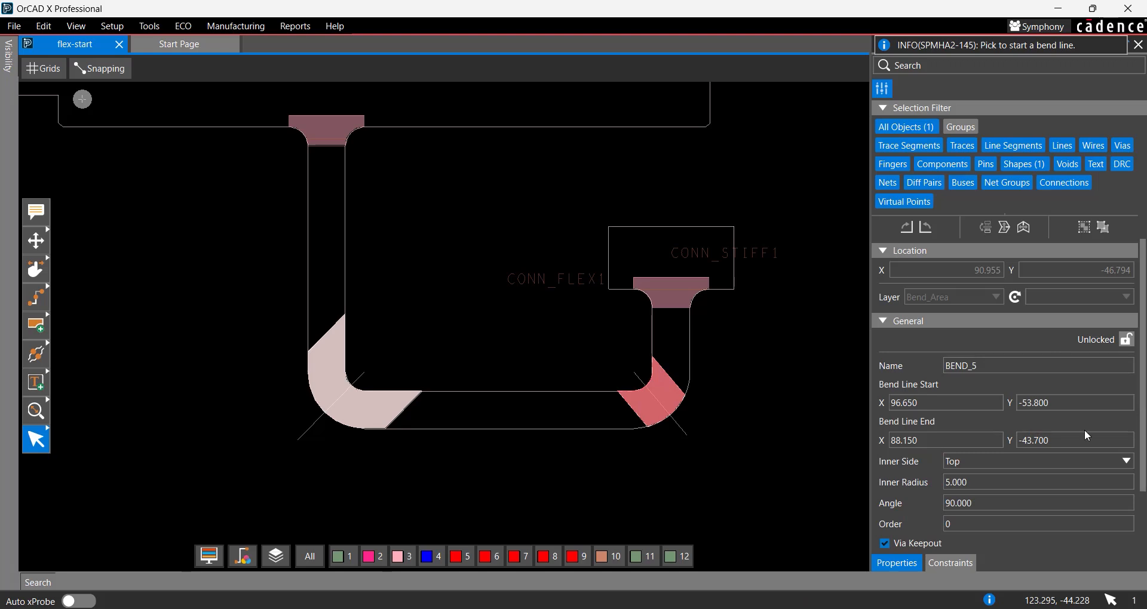
pyautogui.click(1052, 483)
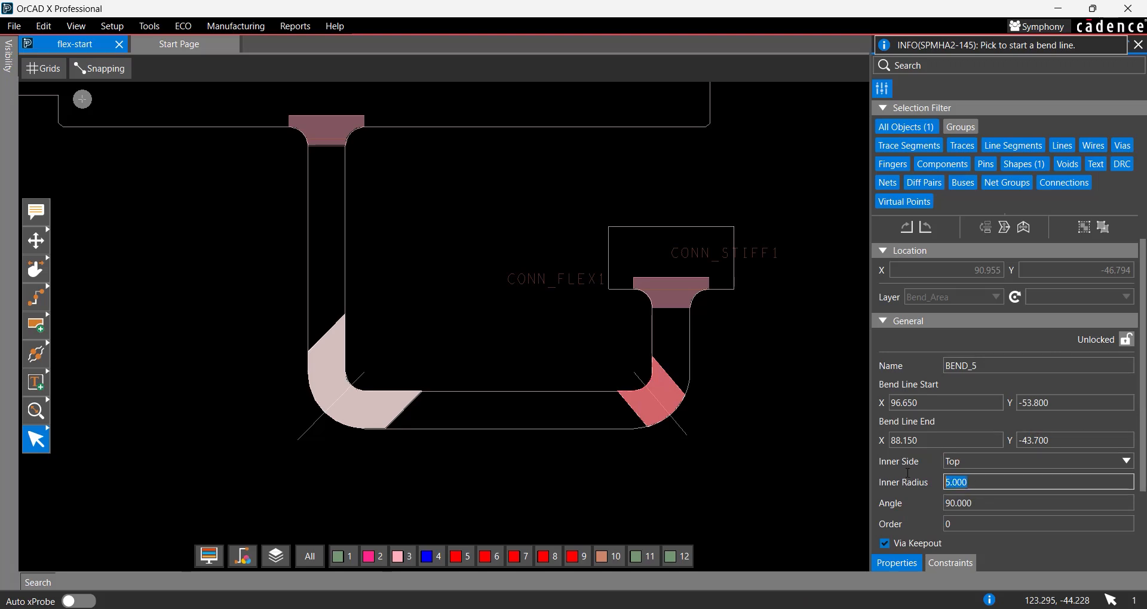
pyautogui.write('20')
pyautogui.press('Return')
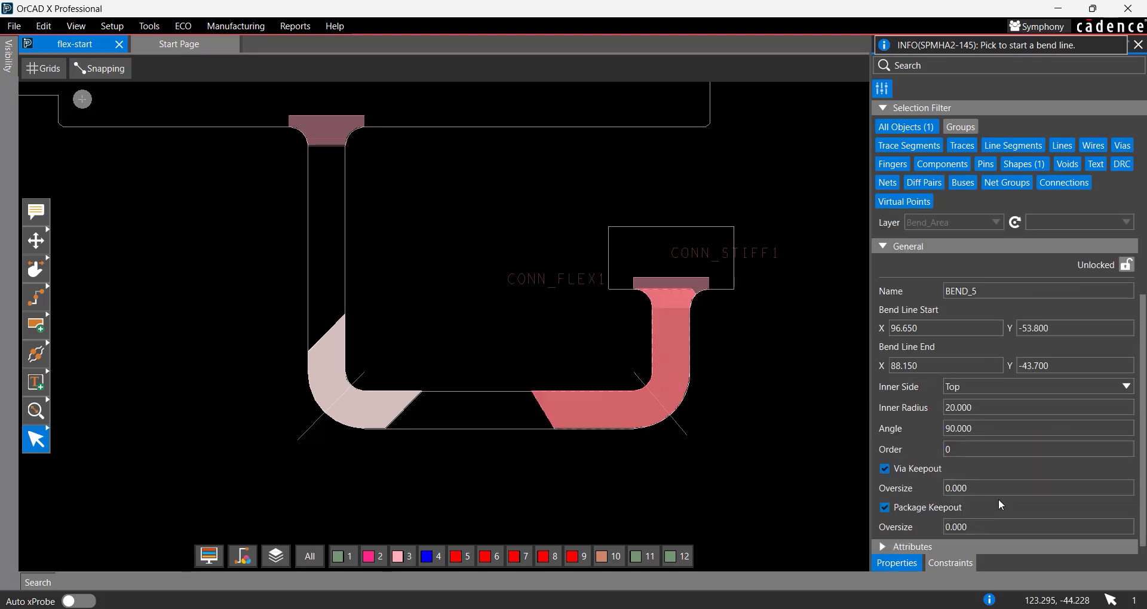
# Step: Set the lower-right corner bend's angle to 45 and lock the bend
pyautogui.click(972, 429)
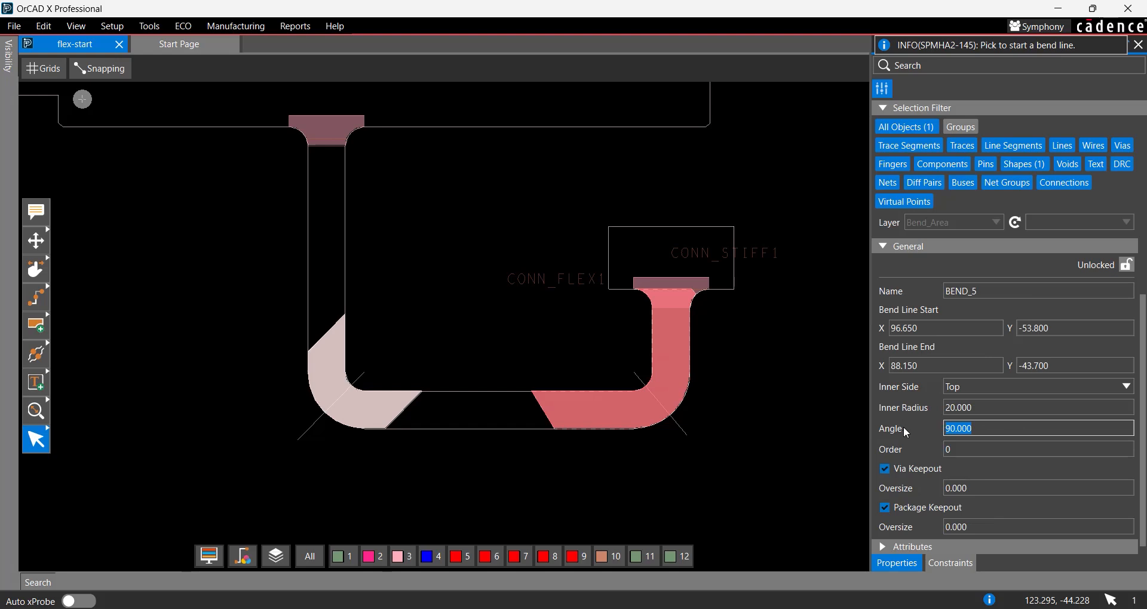
pyautogui.write('45')
pyautogui.press('Return')
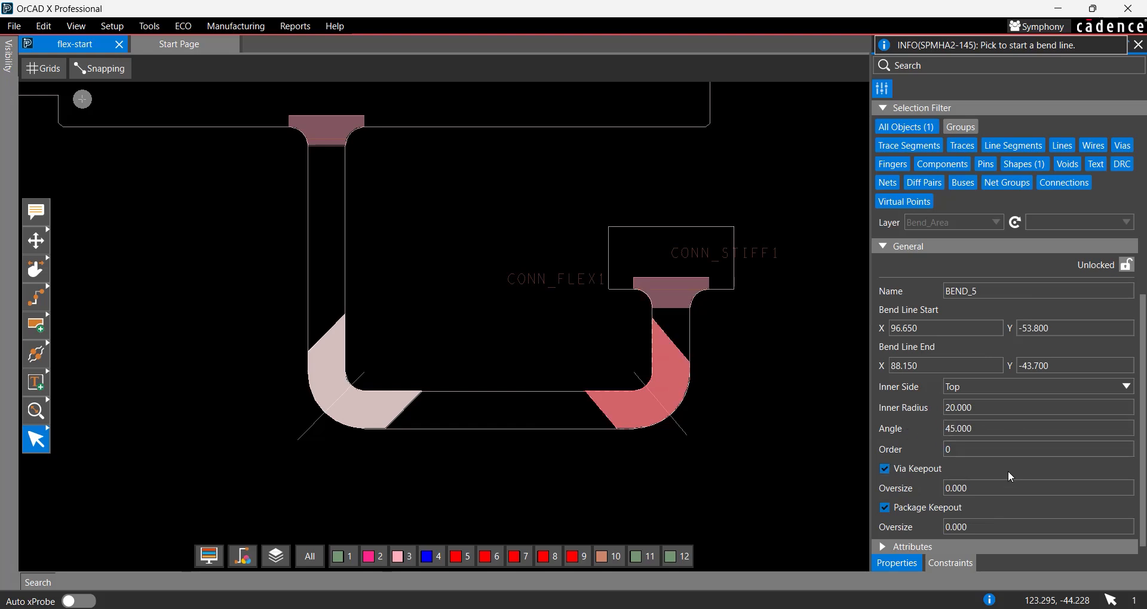
pyautogui.click(1126, 266)
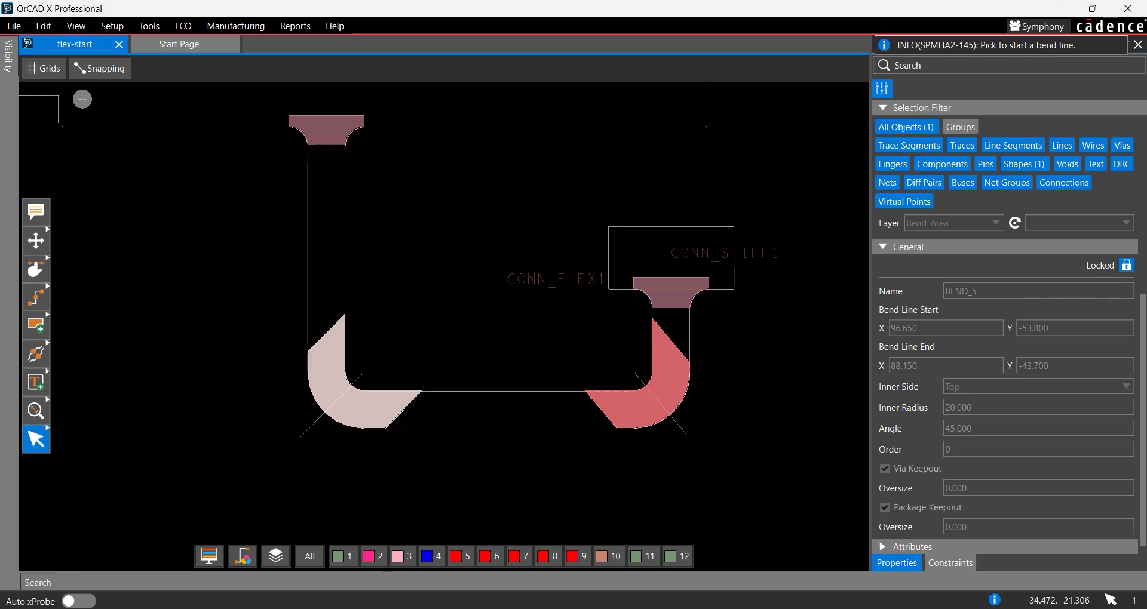
# Step: Draw a bend line across the flex's left vertical leg and set its start and end Y coordinates to -24.072
pyautogui.press('Escape')
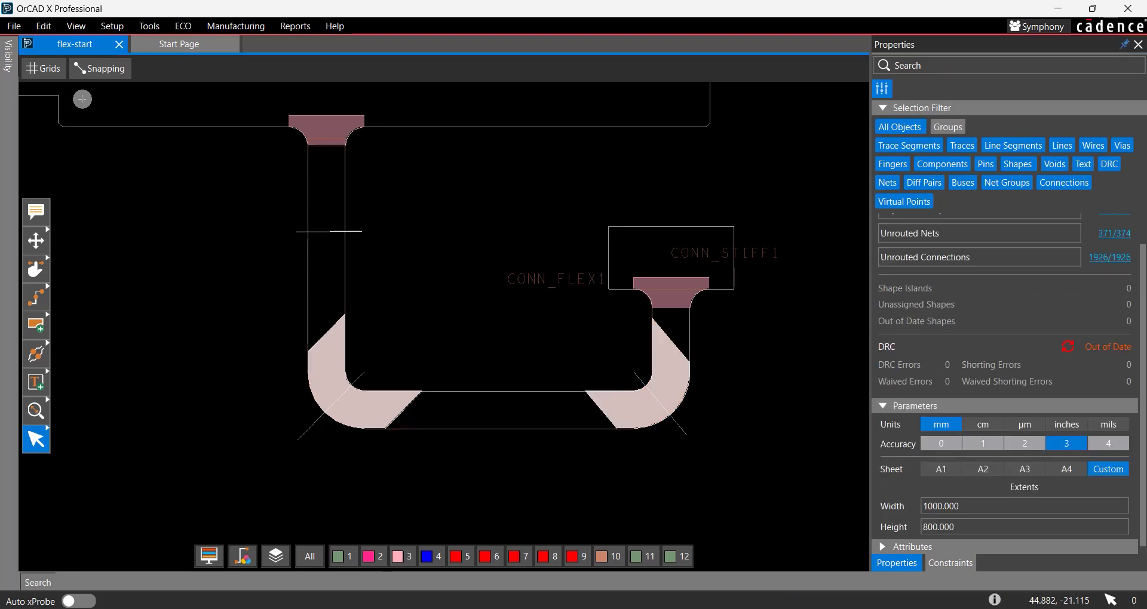
pyautogui.click(363, 233)
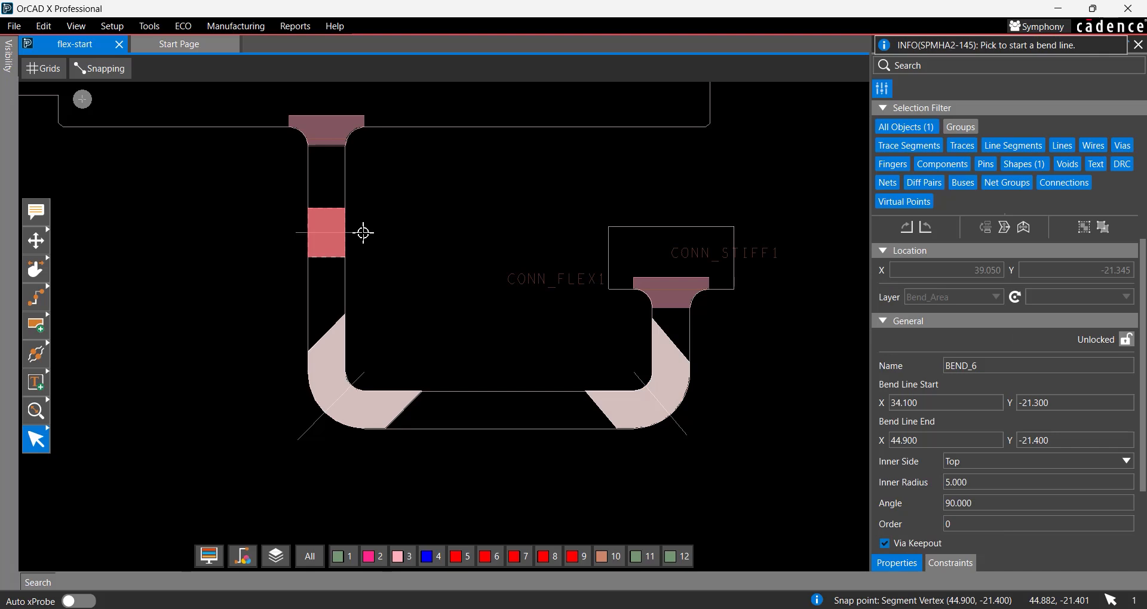
pyautogui.click(1073, 406)
pyautogui.write('24.072')
pyautogui.press('Return')
pyautogui.doubleClick(1064, 366)
pyautogui.write('24.072')
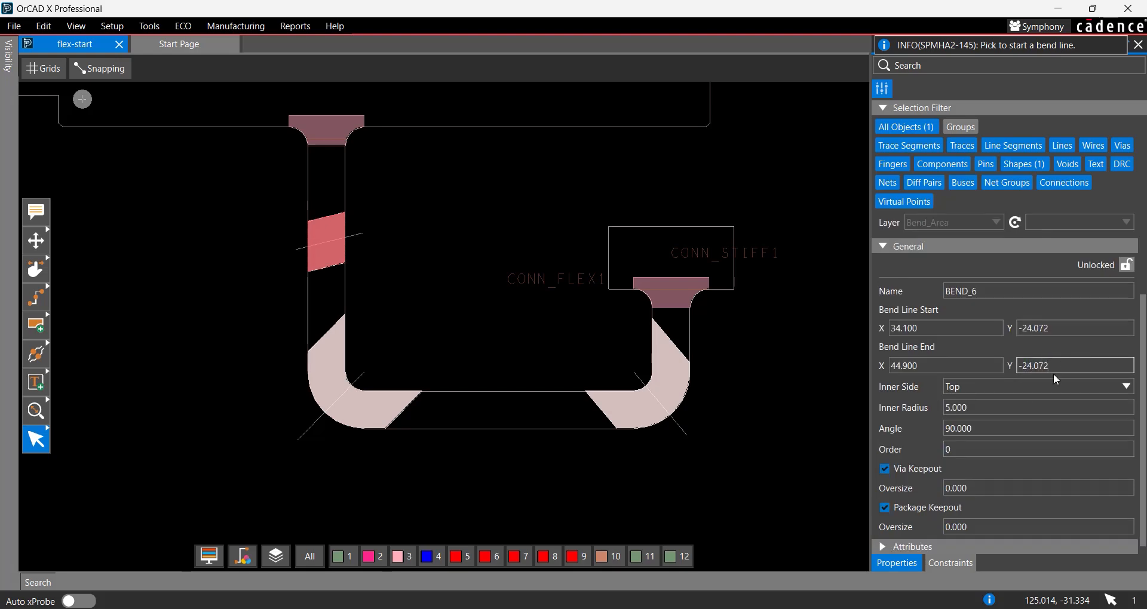
pyautogui.press('Return')
# Step: Set the vertical leg bend's inner side to Bottom and inner radius to 6 mm, and lock the bend
pyautogui.click(1044, 386)
pyautogui.click(1036, 408)
pyautogui.moveTo(1028, 412); pyautogui.dragTo(928, 410)
pyautogui.write('6')
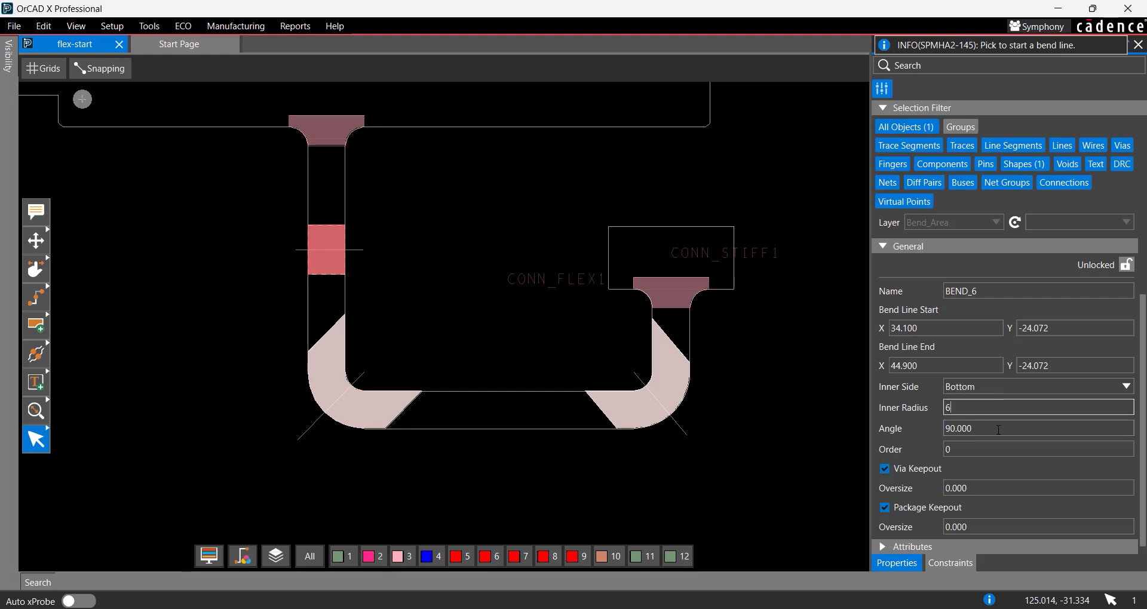
pyautogui.press('Return')
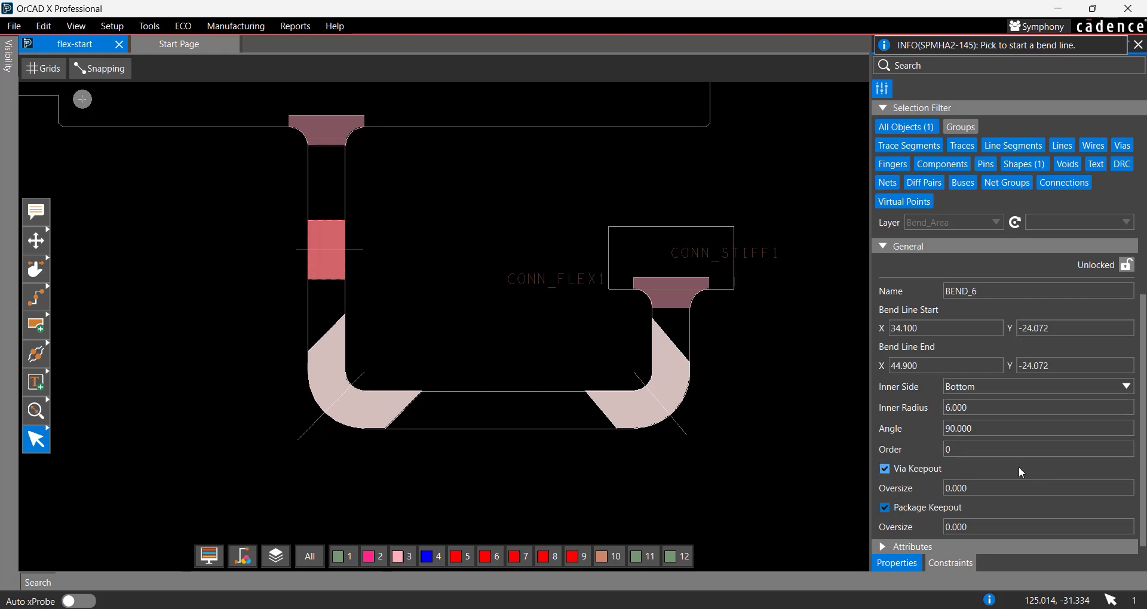
pyautogui.click(1126, 269)
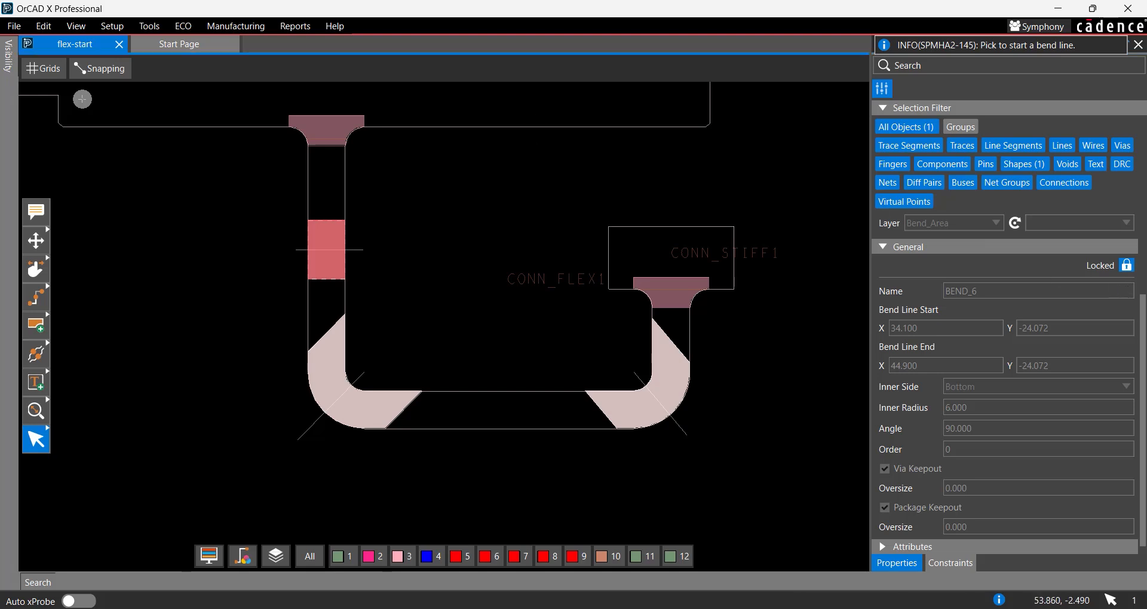
# Step: Switch from the 2D layout to the 3D view of the board
pyautogui.click(10, 59)
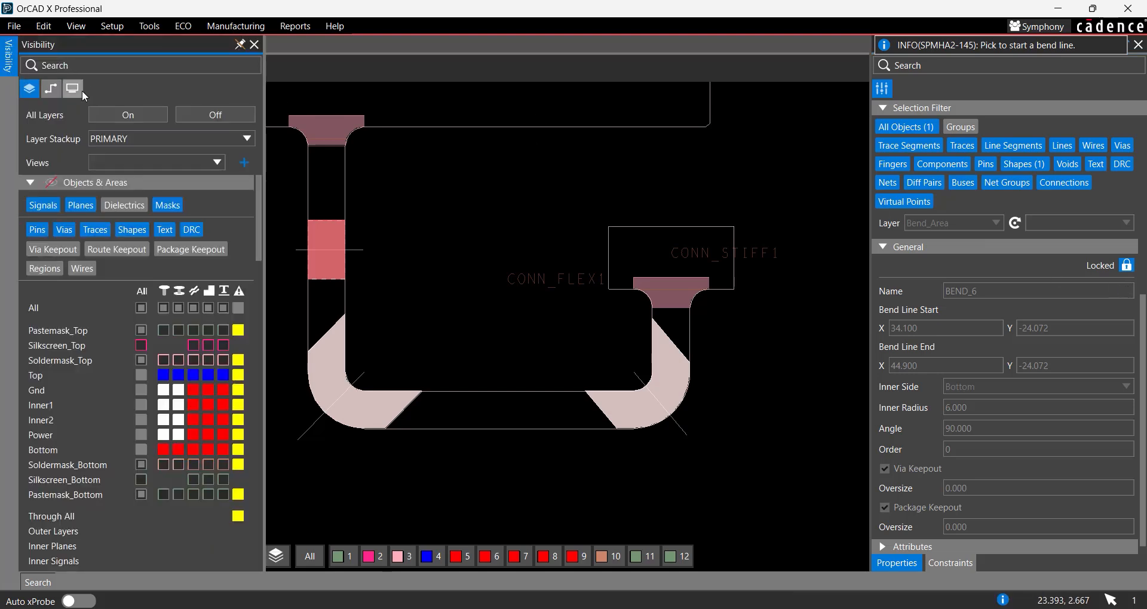
pyautogui.click(79, 90)
pyautogui.scroll(3, 253, 124)
pyautogui.click(229, 139)
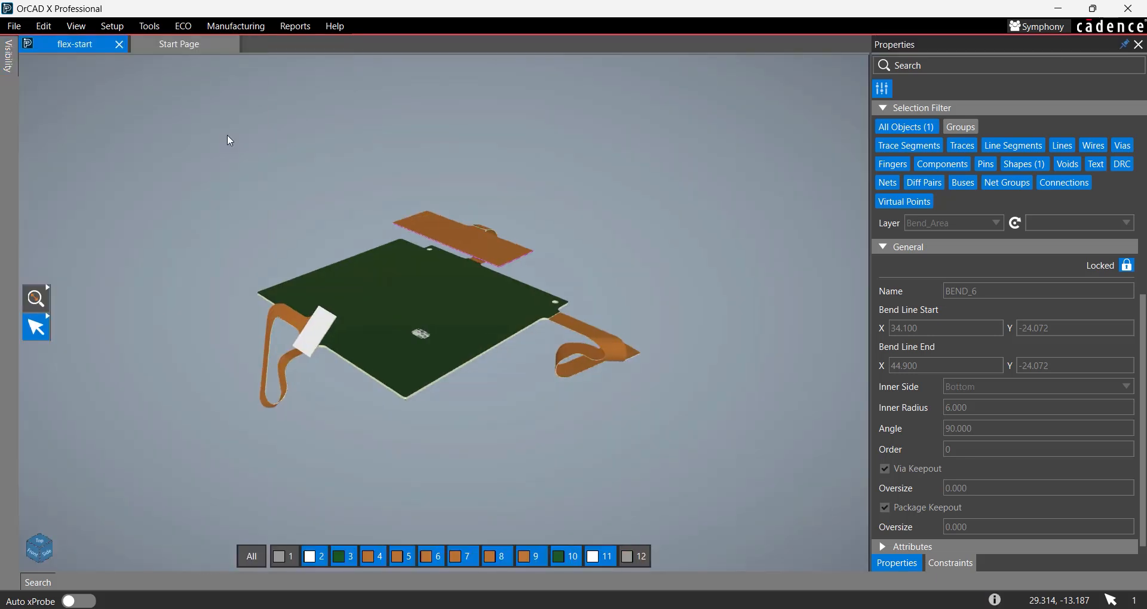
# Step: Simulate flexing in 3D by flattening all bends, adjusting BEND_1 and BEND_6 individually, and returning all bends to full percentage
pyautogui.click(8, 55)
pyautogui.moveTo(256, 108); pyautogui.dragTo(246, 321)
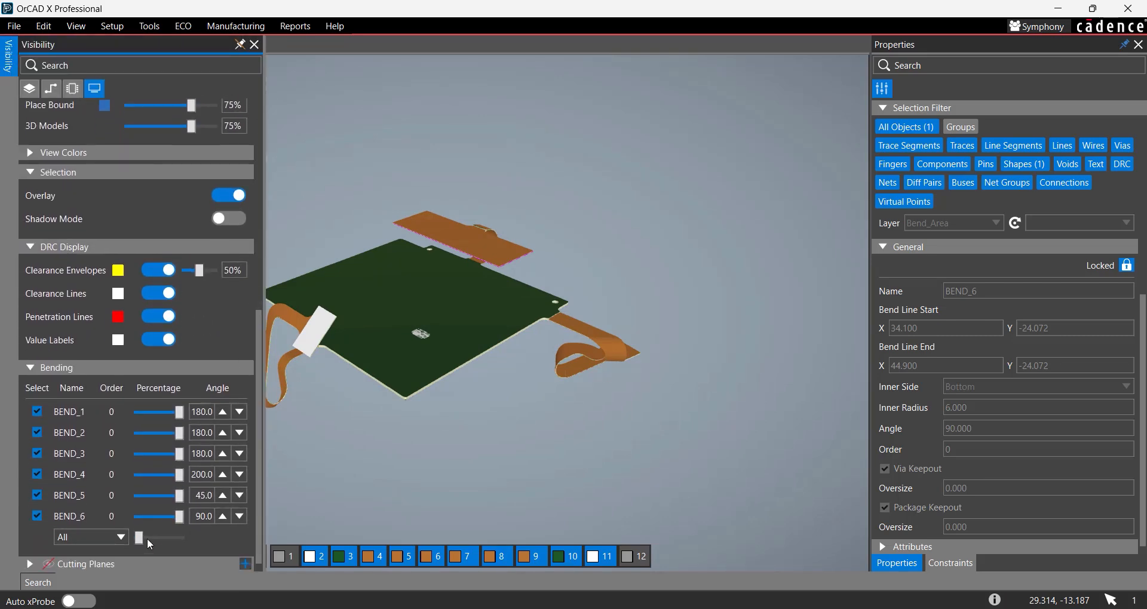
pyautogui.click(137, 537)
pyautogui.moveTo(138, 537); pyautogui.dragTo(129, 536)
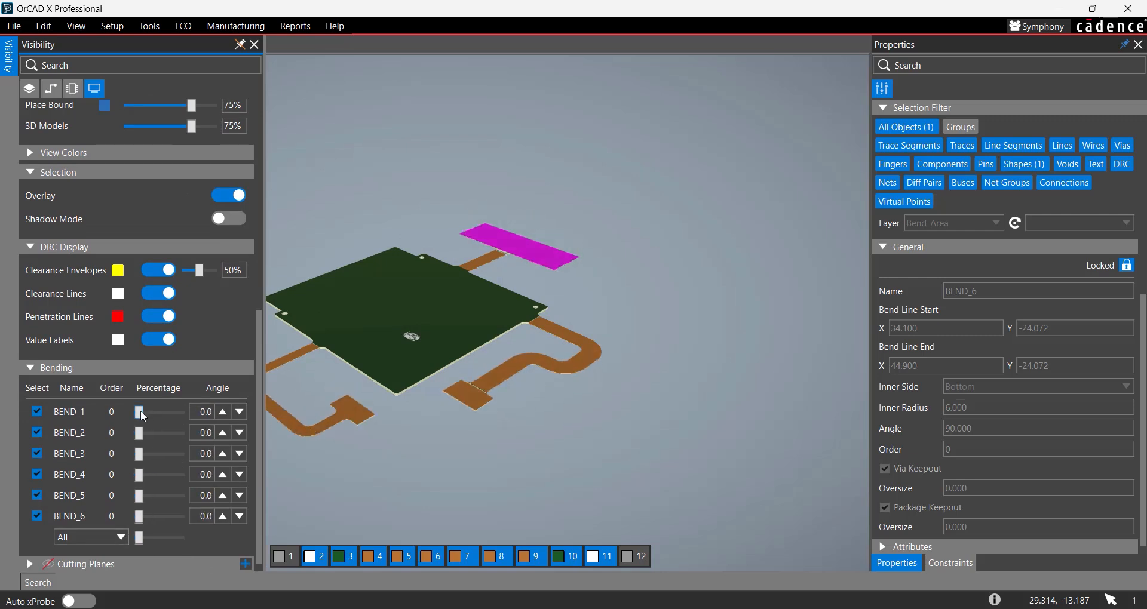
pyautogui.moveTo(140, 410)
pyautogui.mouseDown()
pyautogui.moveTo(208, 421)
pyautogui.moveTo(135, 421)
pyautogui.mouseUp()
pyautogui.moveTo(141, 518); pyautogui.dragTo(120, 502)
pyautogui.moveTo(139, 538); pyautogui.dragTo(184, 534)
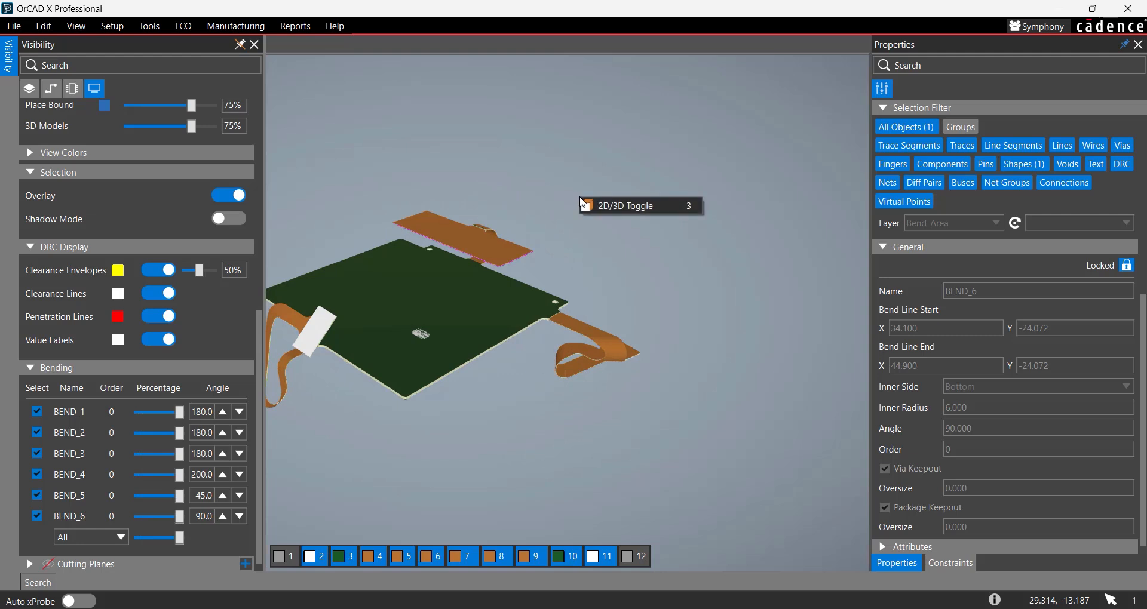
# Step: Return to the 2D layout, unlock the vertical leg bend BEND_6, set its angle to 180 and lock it again
pyautogui.click(599, 208)
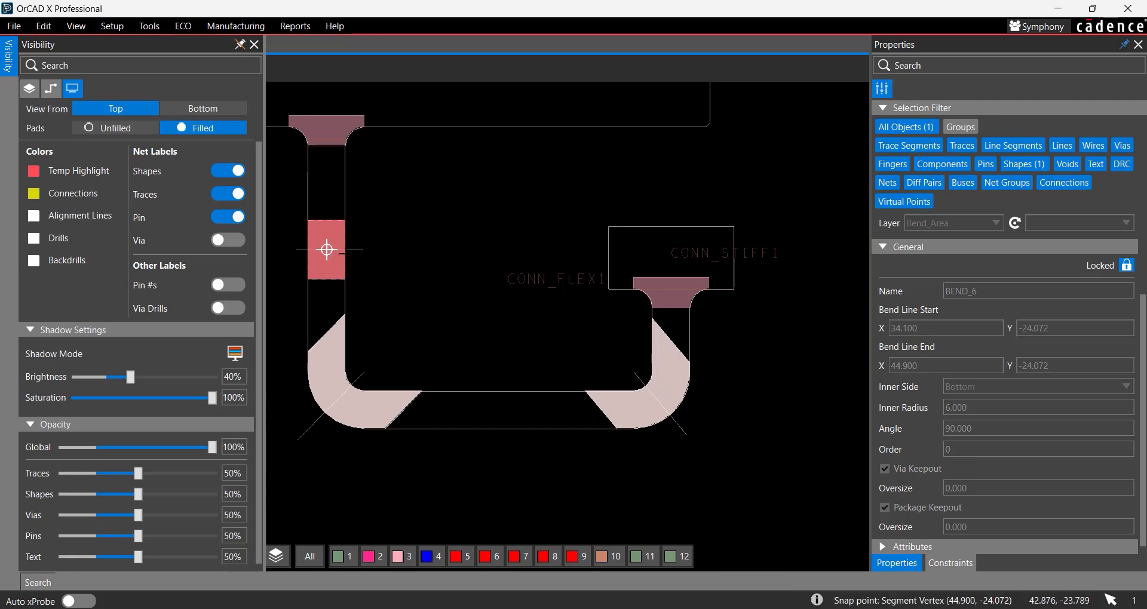
pyautogui.moveTo(363, 250)
pyautogui.click(1128, 268)
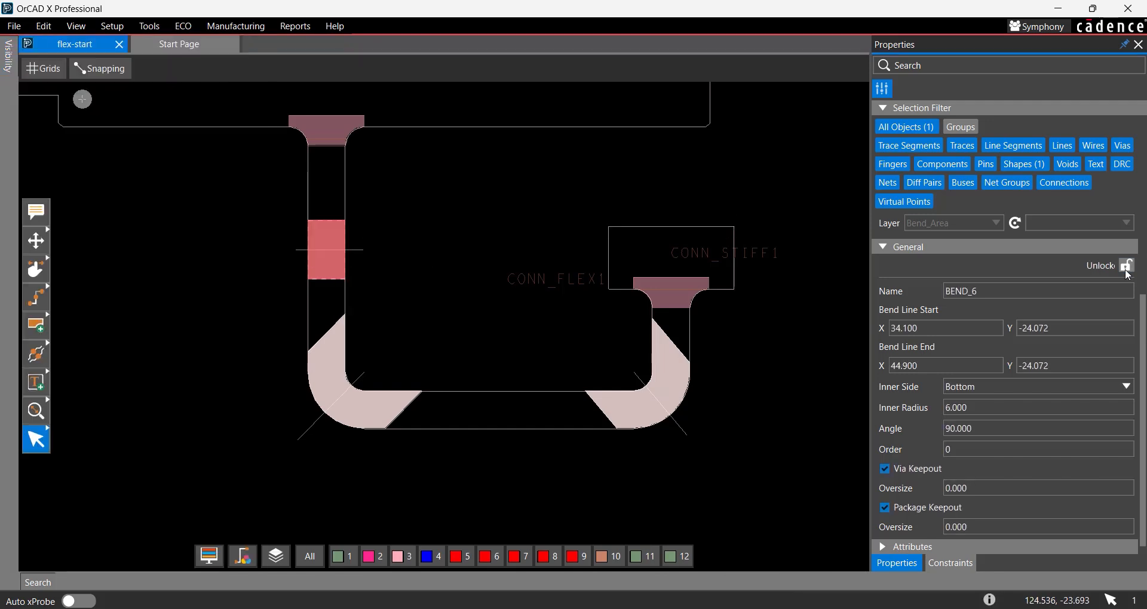
pyautogui.tripleClick(963, 429)
pyautogui.write('180')
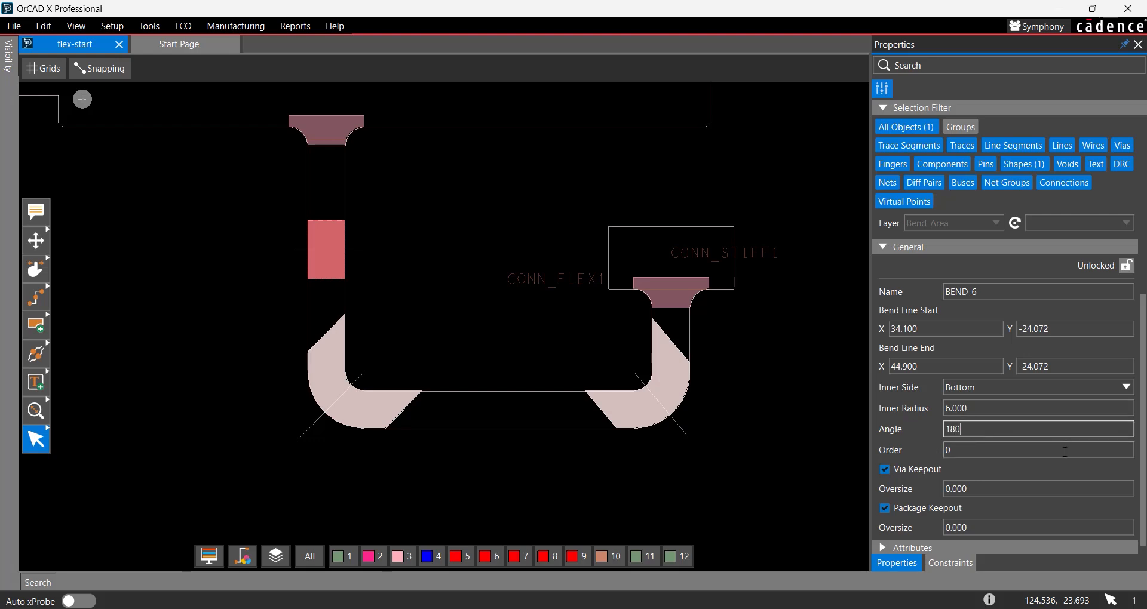
pyautogui.press('Return')
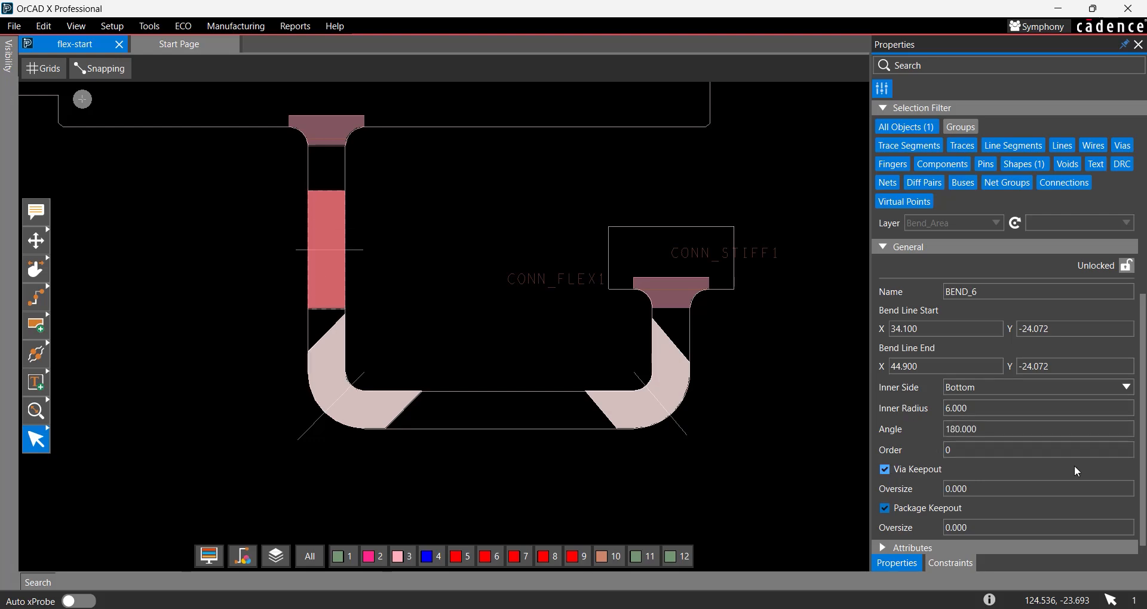
pyautogui.click(1127, 267)
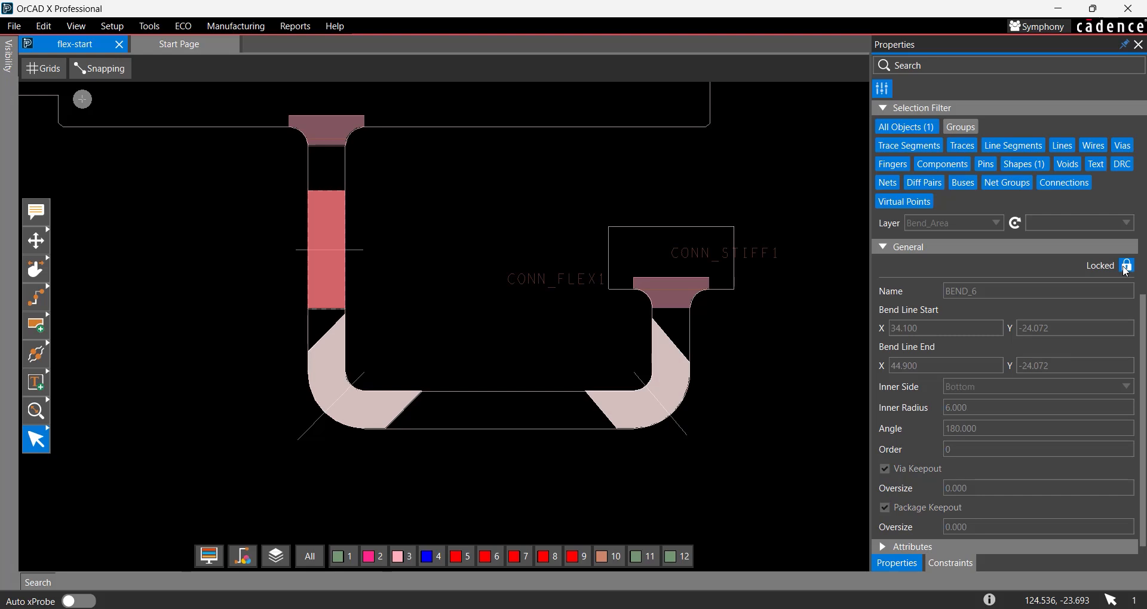
# Step: Switch to the 3D view and simulate all bends together to examine the updated flex shape
pyautogui.rightClick(527, 179)
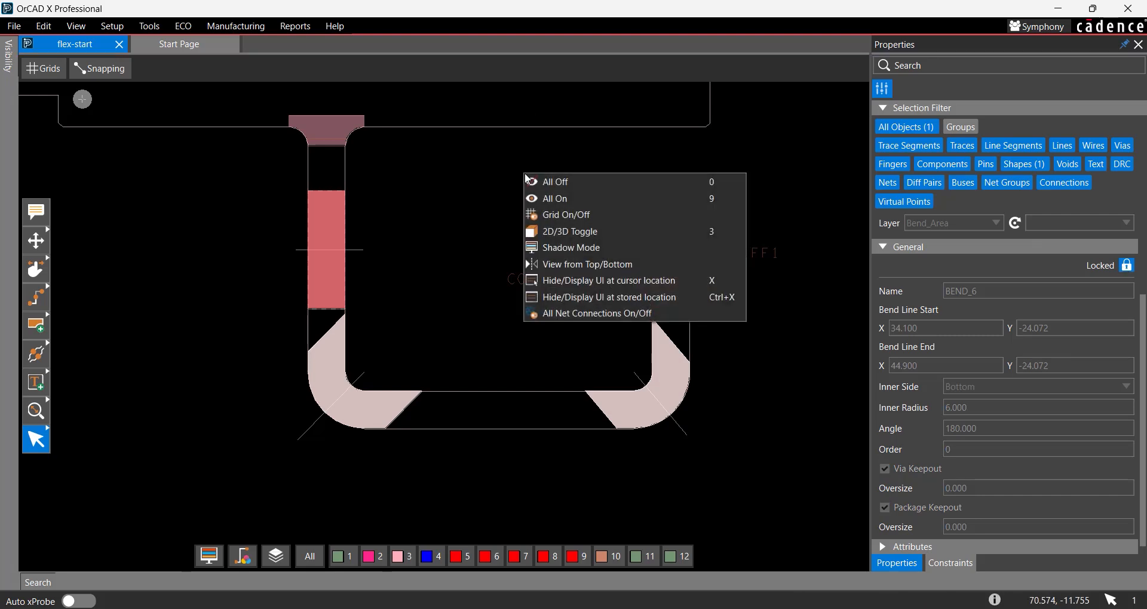
pyautogui.click(562, 233)
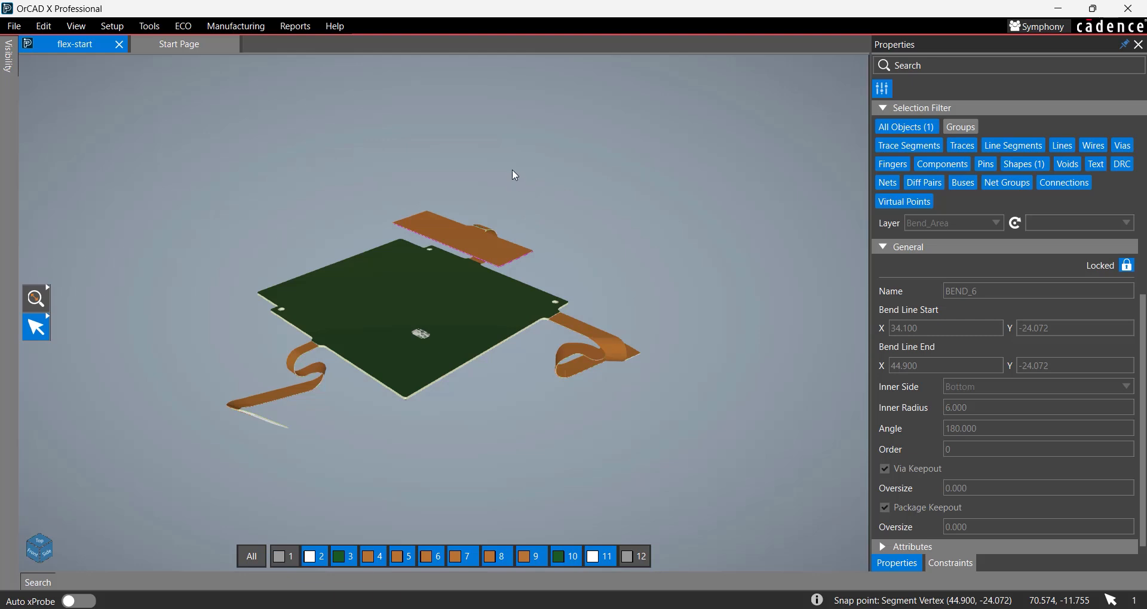
pyautogui.click(8, 56)
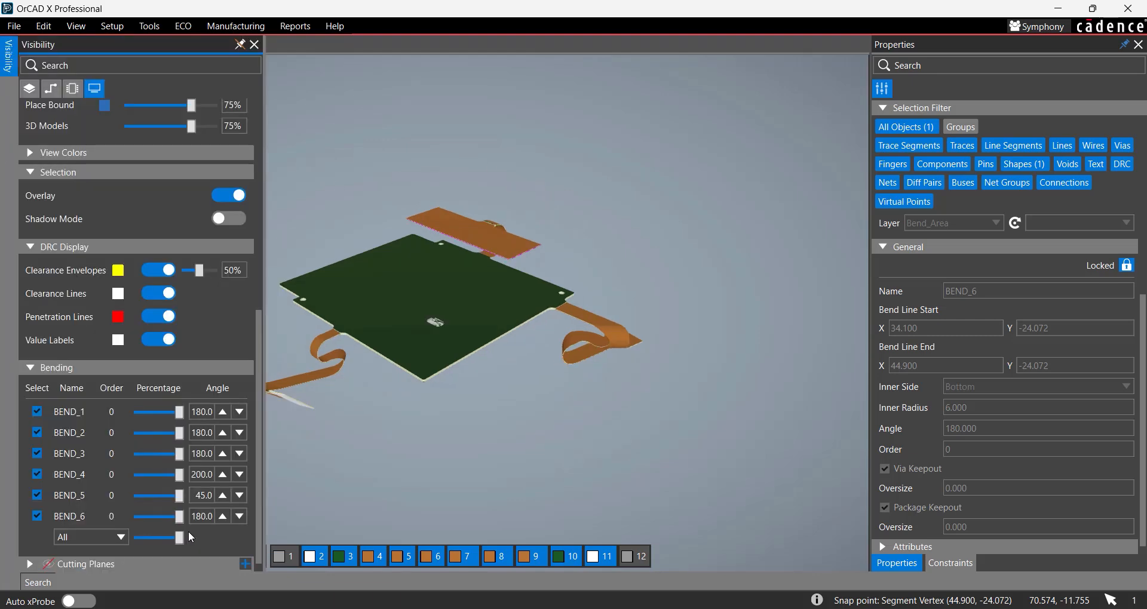
pyautogui.moveTo(184, 535)
pyautogui.mouseDown()
pyautogui.moveTo(194, 533)
pyautogui.moveTo(120, 538)
pyautogui.moveTo(201, 544)
pyautogui.mouseUp()
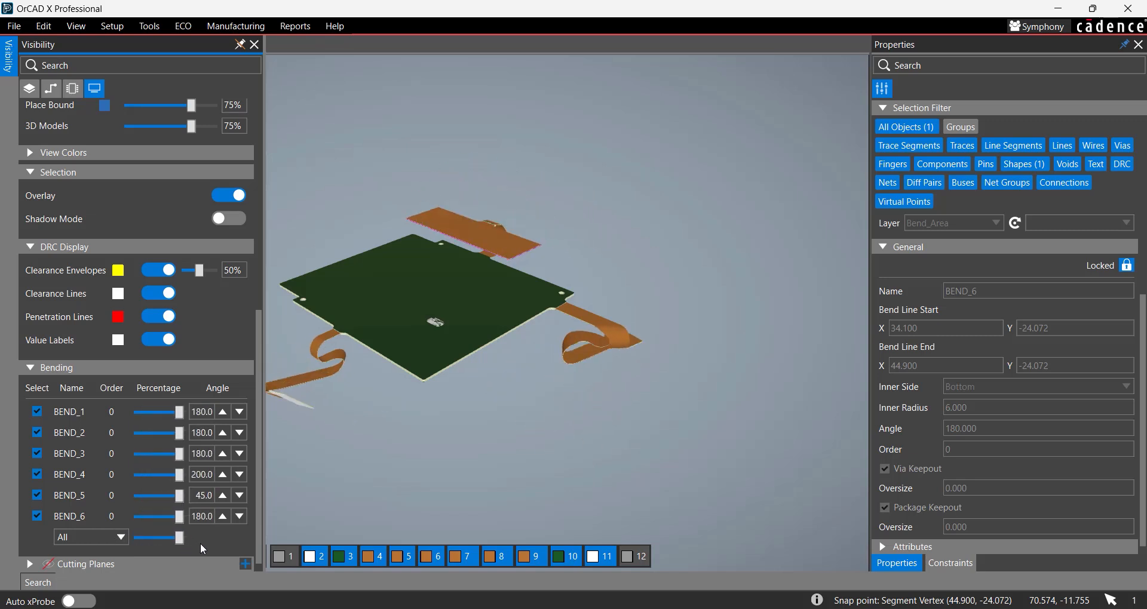